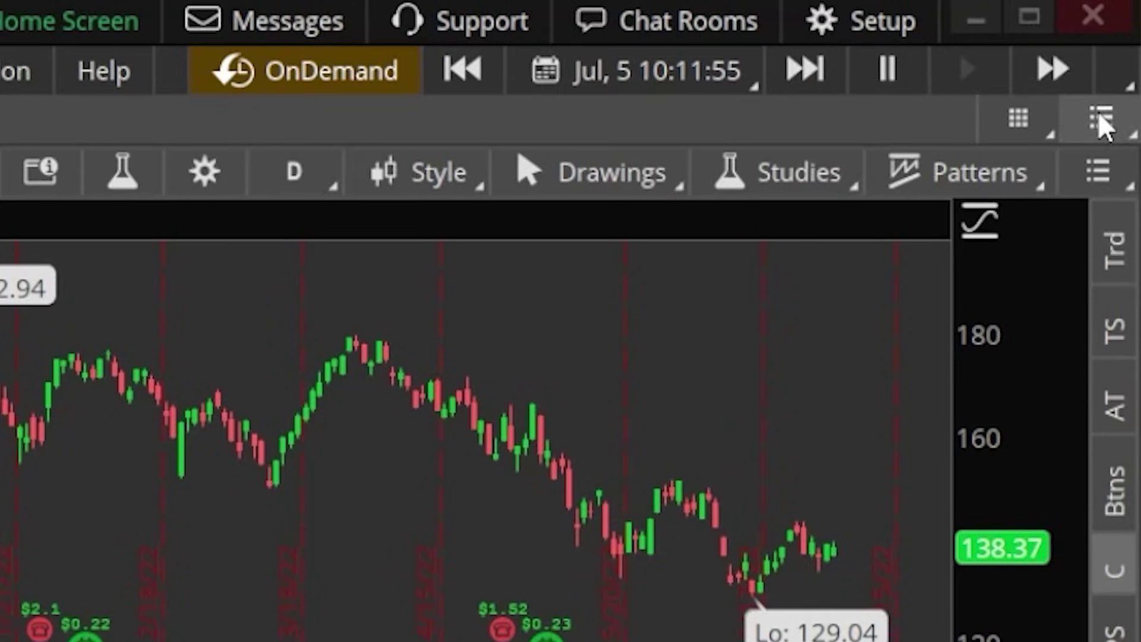
- Reset the flexible grid to the system default and remove the middle cell from its lower row
left_click(1099, 112)
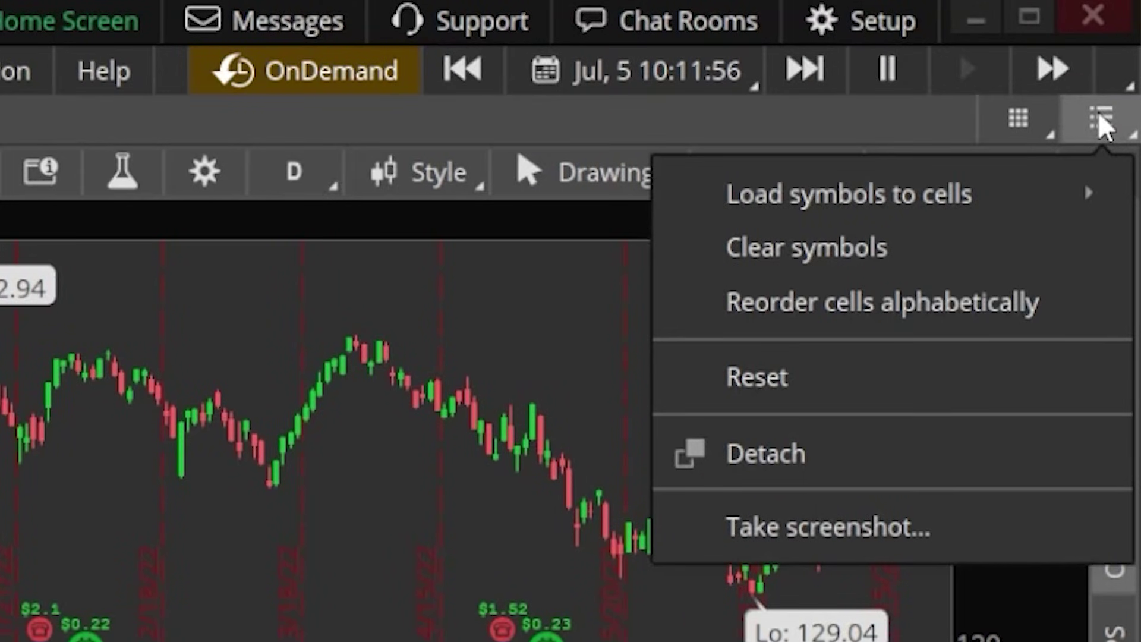
left_click(801, 375)
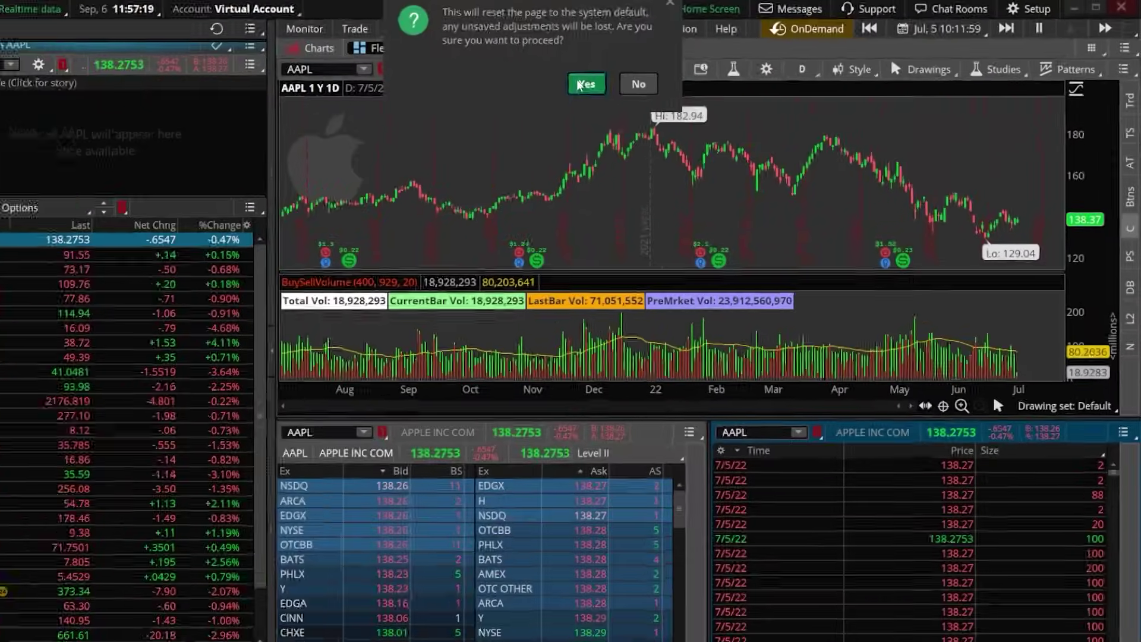
left_click(609, 82)
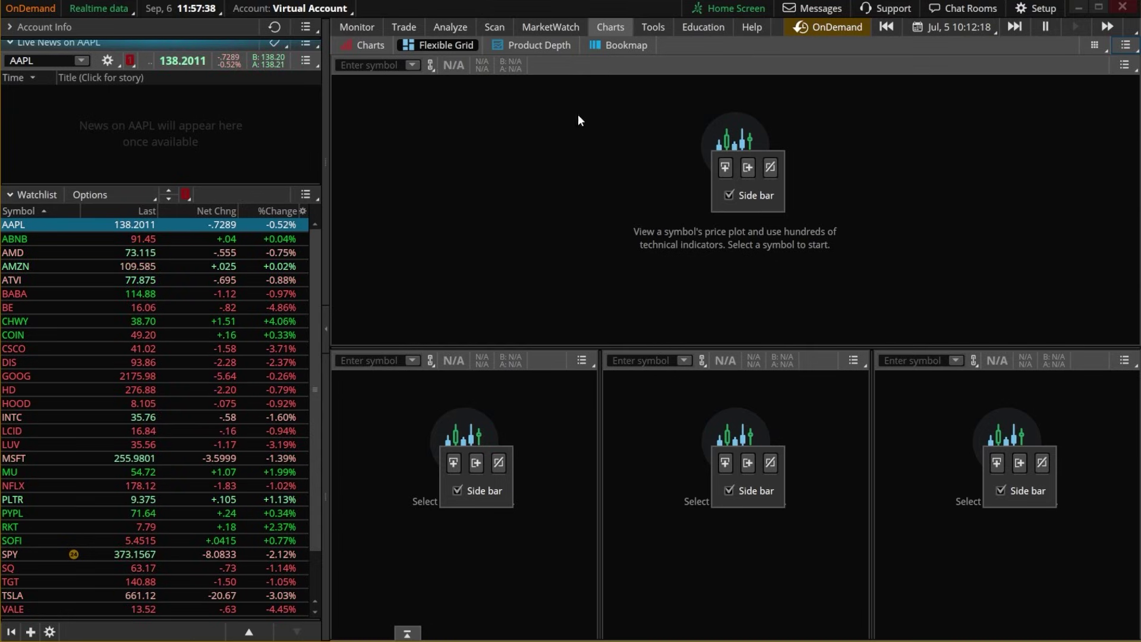
left_click(771, 463)
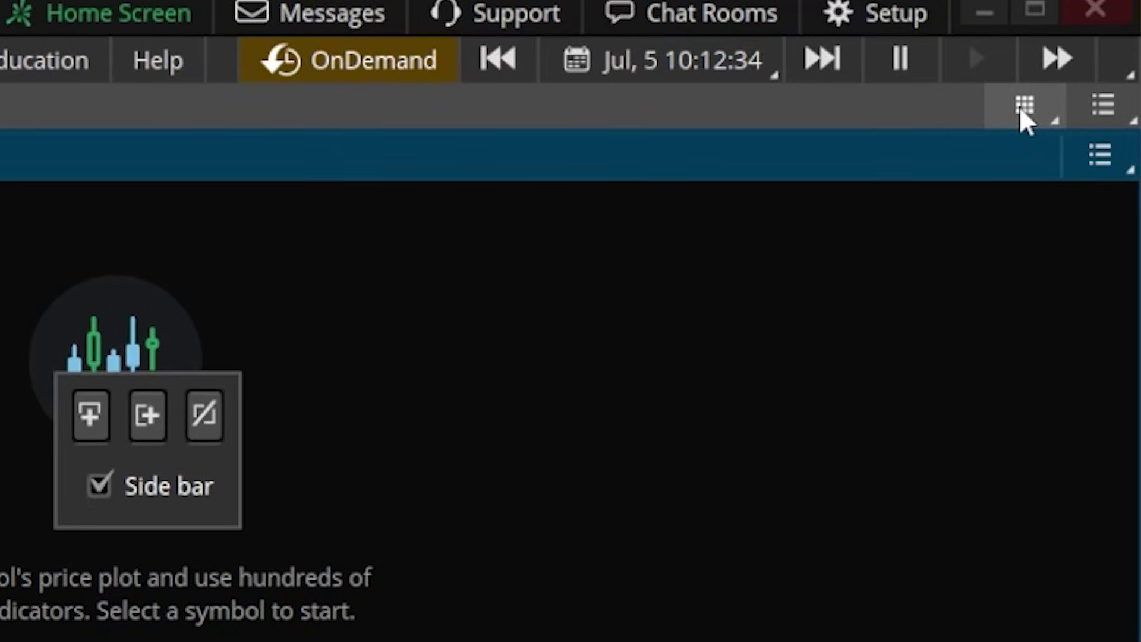
- Turn off the Customize grid mode for the flexible grid
left_click(1020, 111)
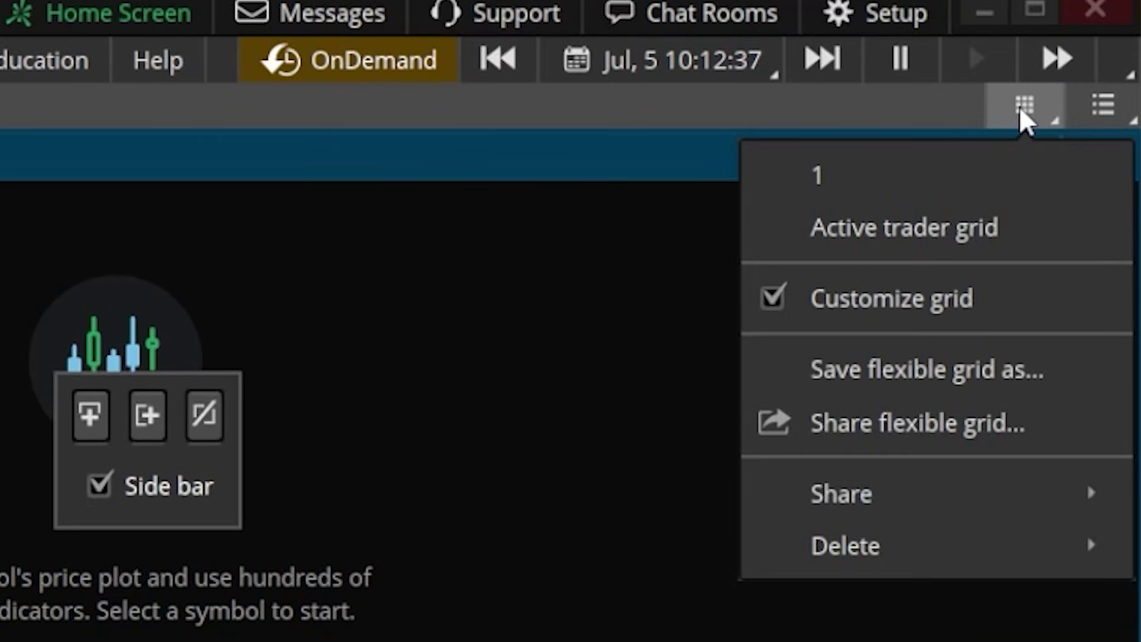
left_click(797, 298)
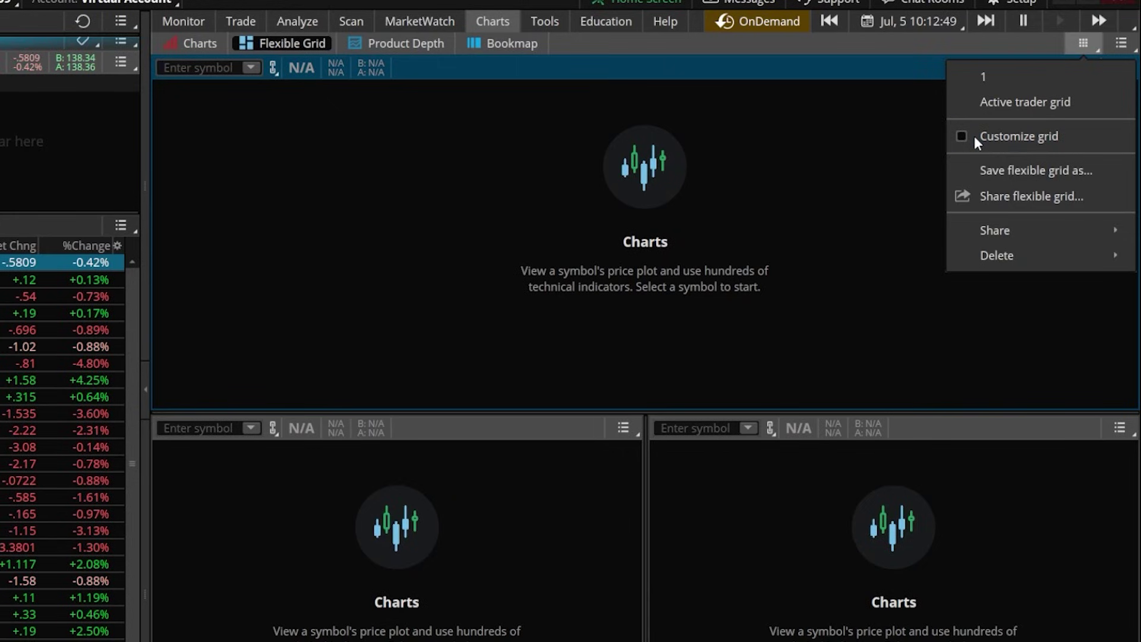
left_click(974, 137)
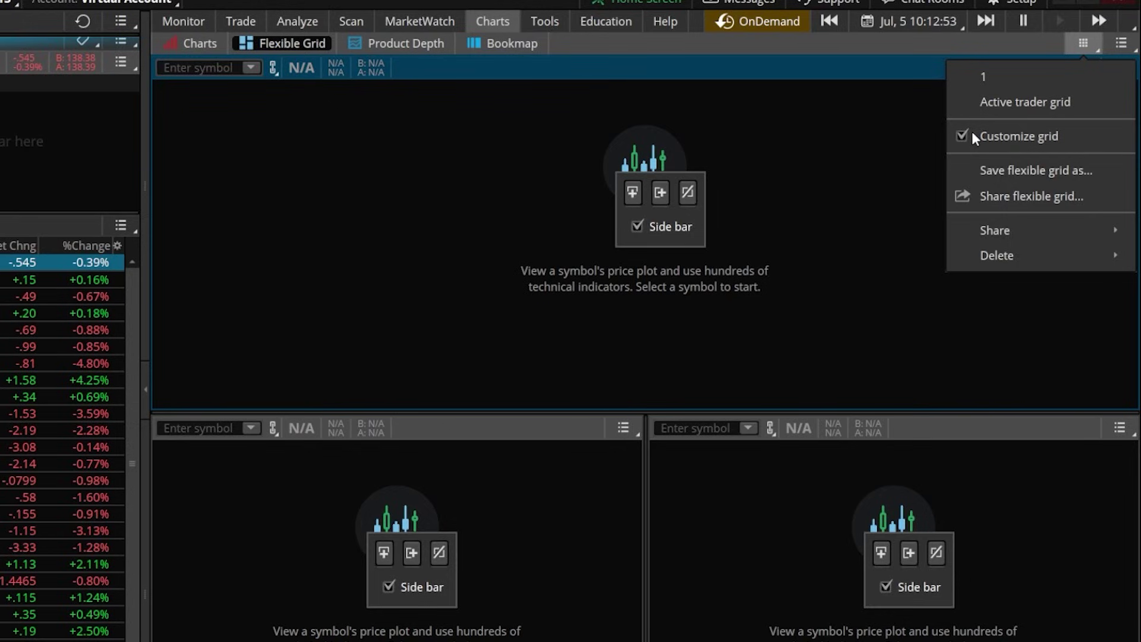
left_click(972, 132)
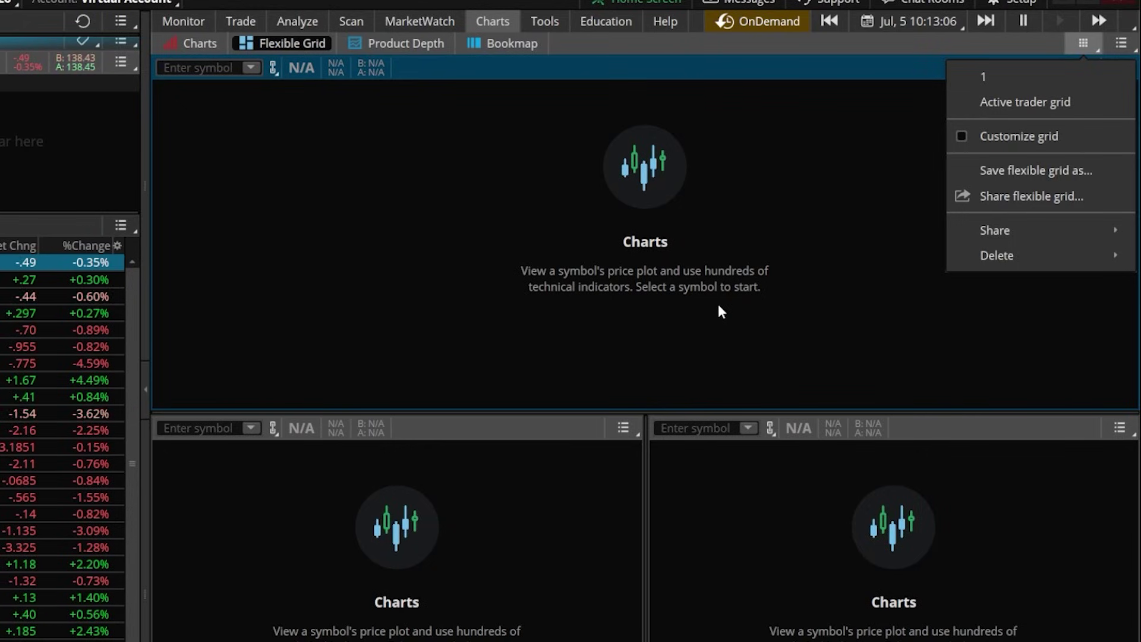
- Link the large upper cell and both lower cells of the grid to the Red symbol group
left_click(273, 67)
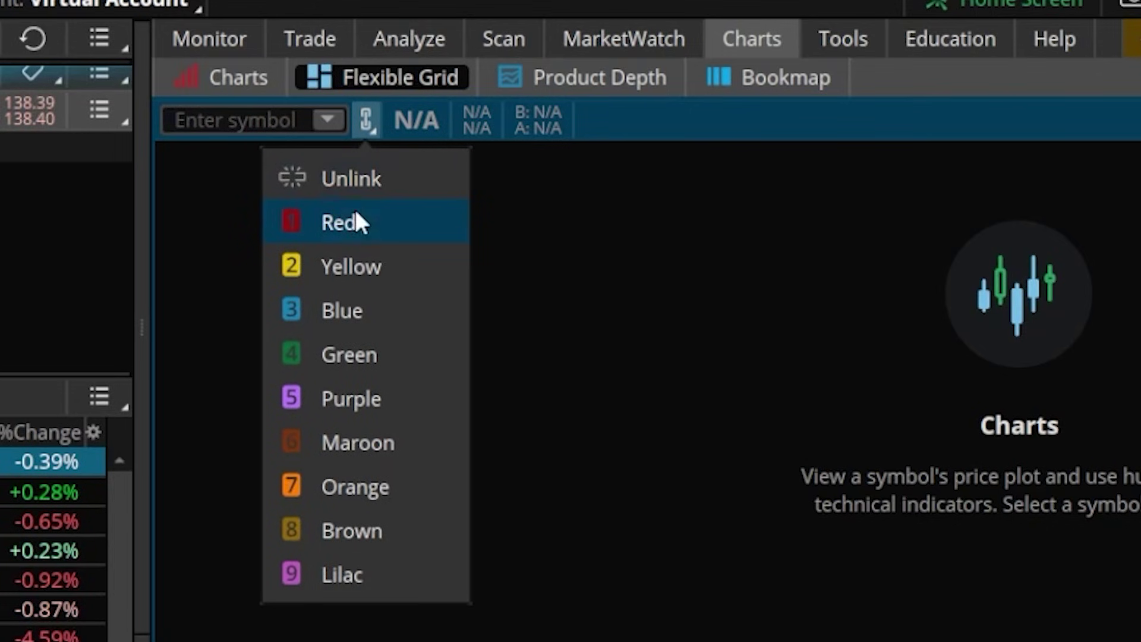
left_click(358, 214)
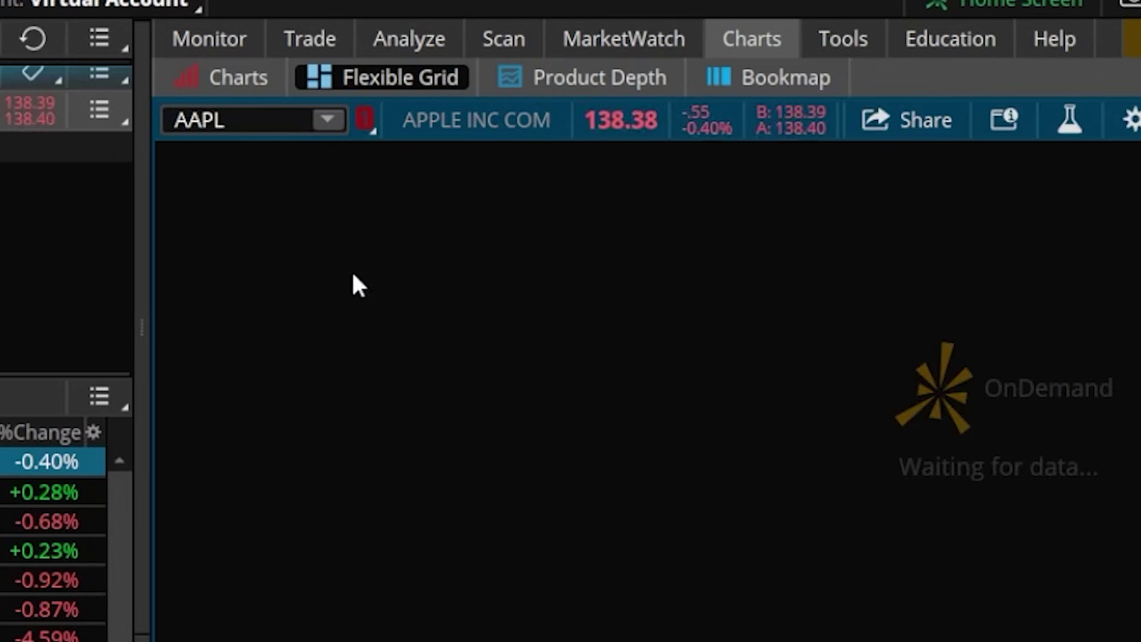
left_click(364, 336)
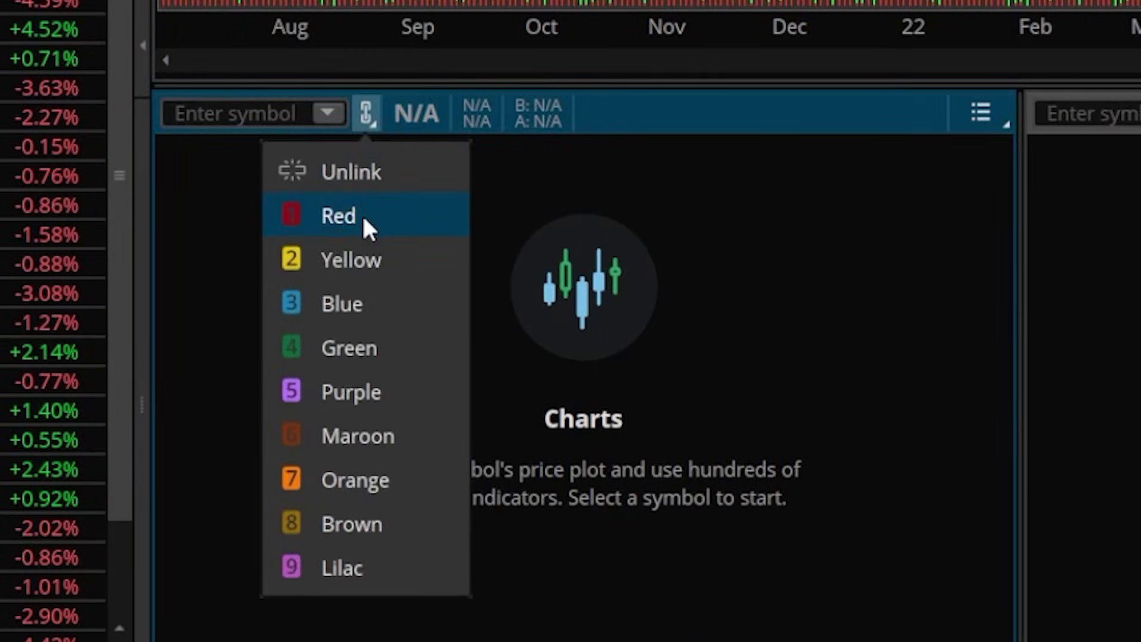
left_click(364, 217)
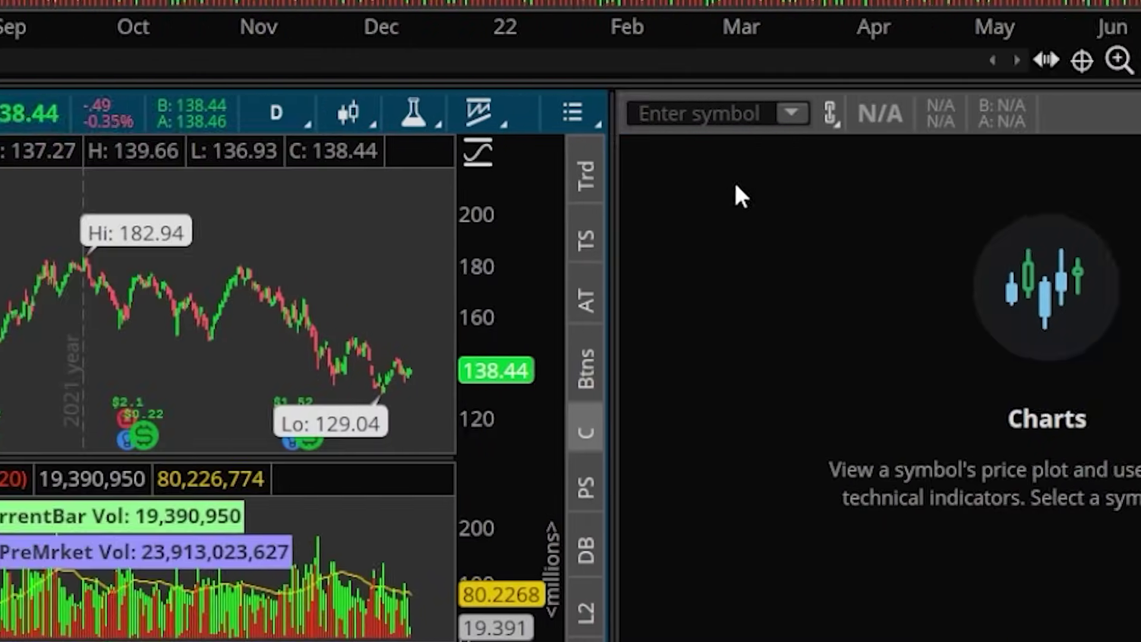
left_click(482, 121)
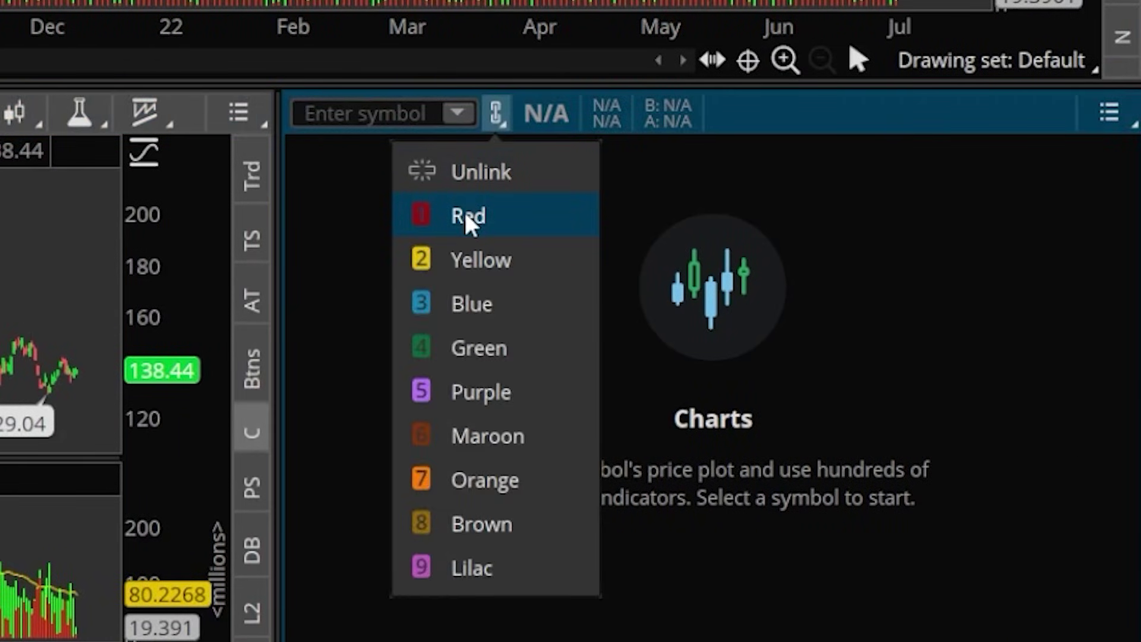
left_click(466, 216)
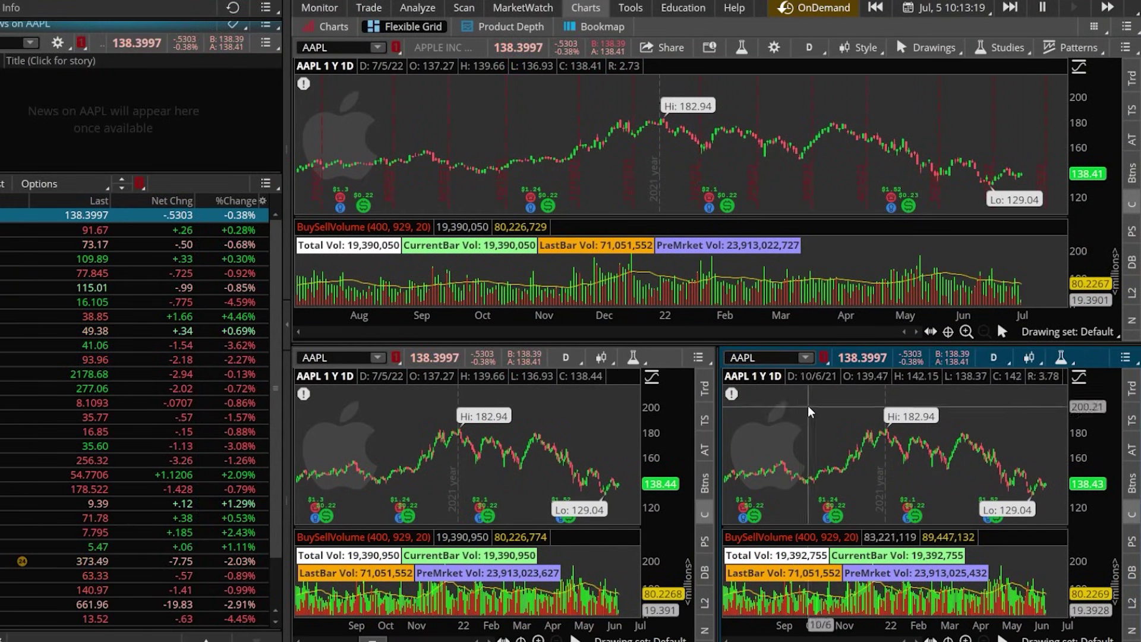
- Load the symbol GOOG in the second lower chart to test the Red link
left_click(765, 357)
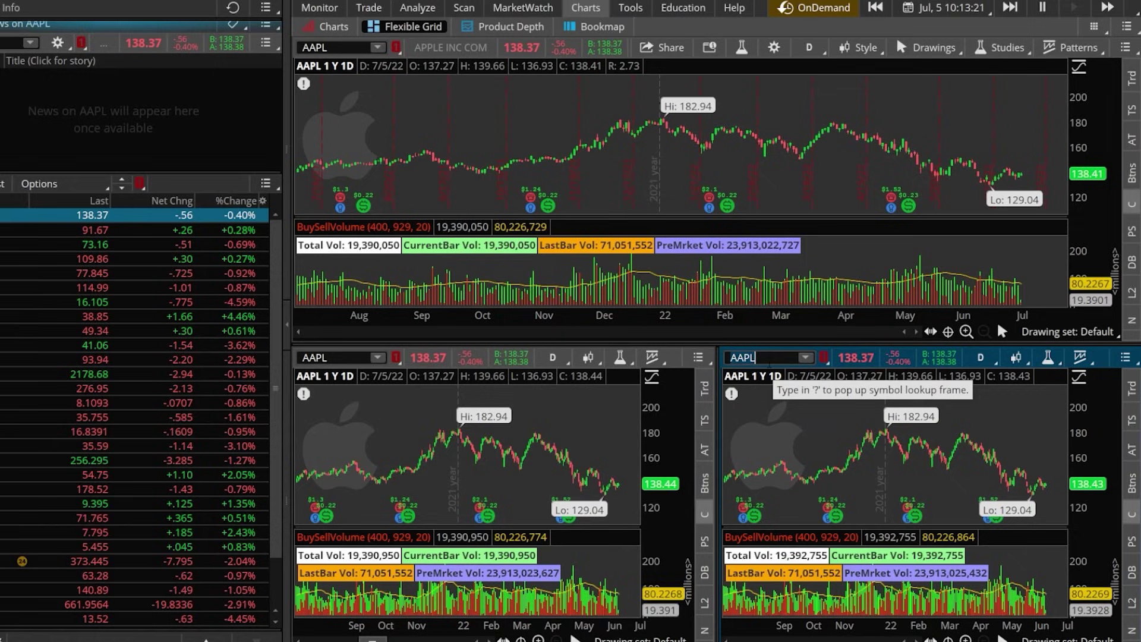
type("GOOG")
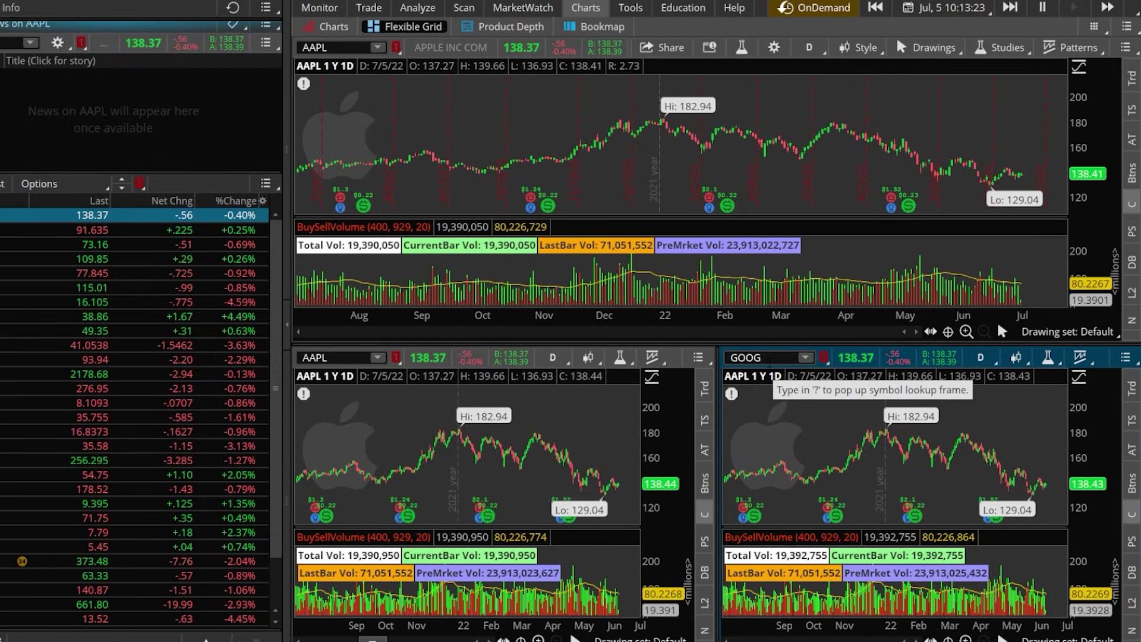
key("Return")
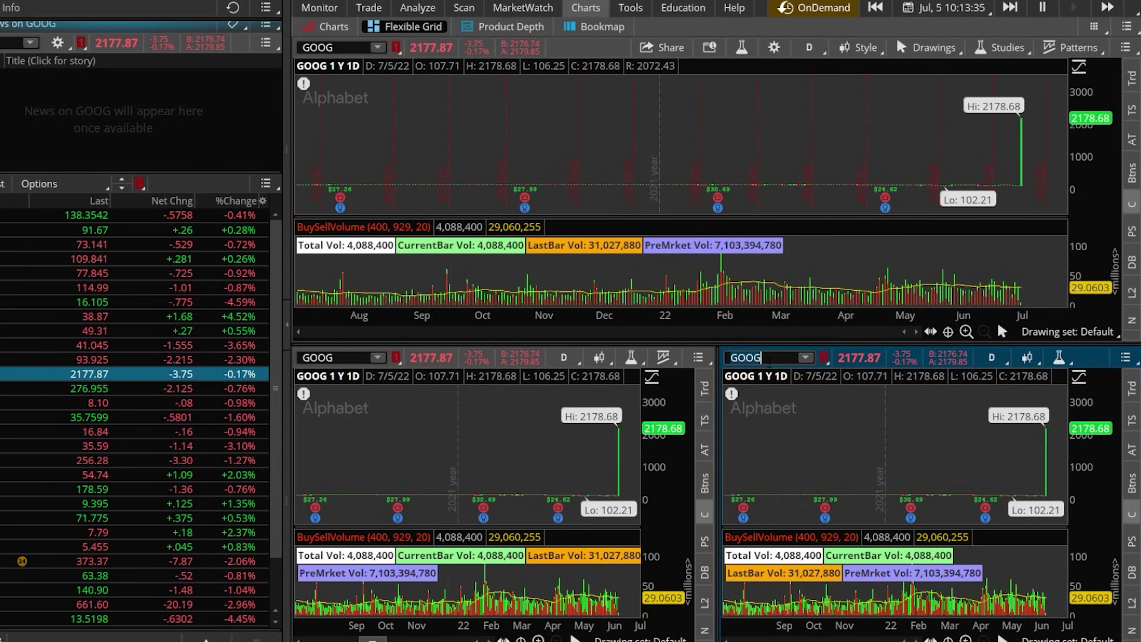
- Switch the Red-linked charts back to the symbol AAPL
left_click(765, 357)
type("AAPL")
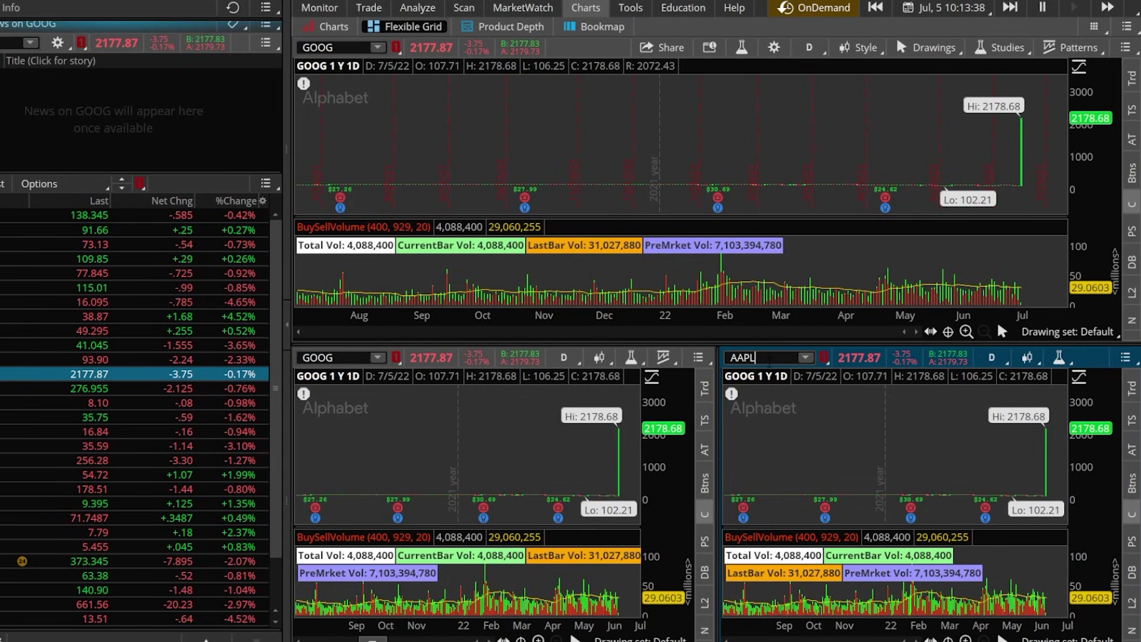
key("Return")
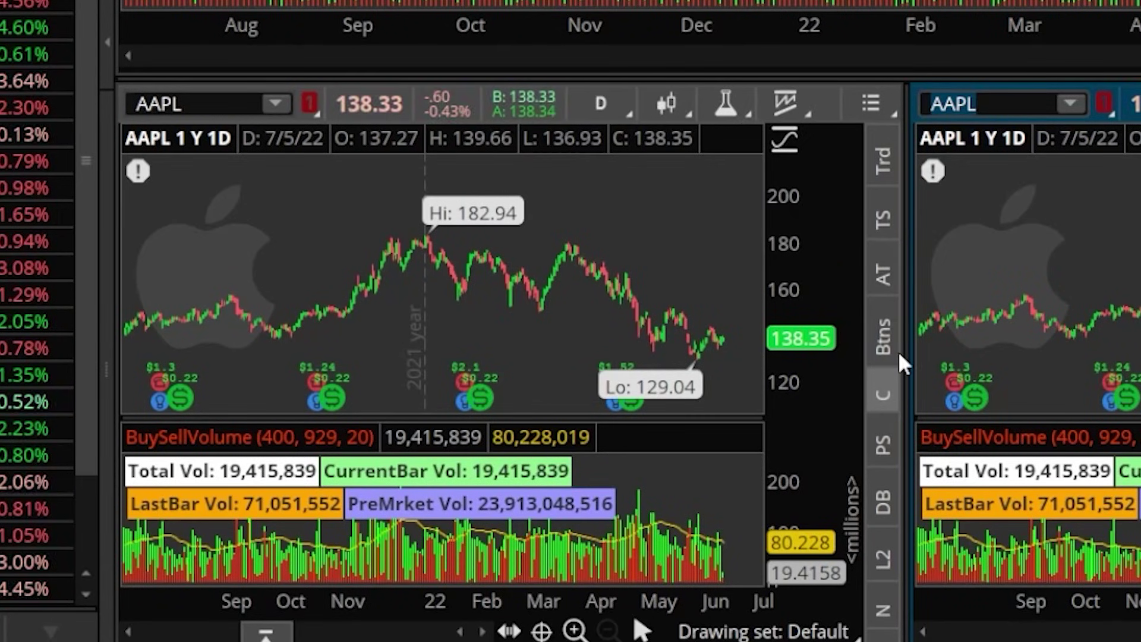
- Replace the chart in the first lower cell with Level II and in the second lower cell with Time and Sales
left_click(881, 396)
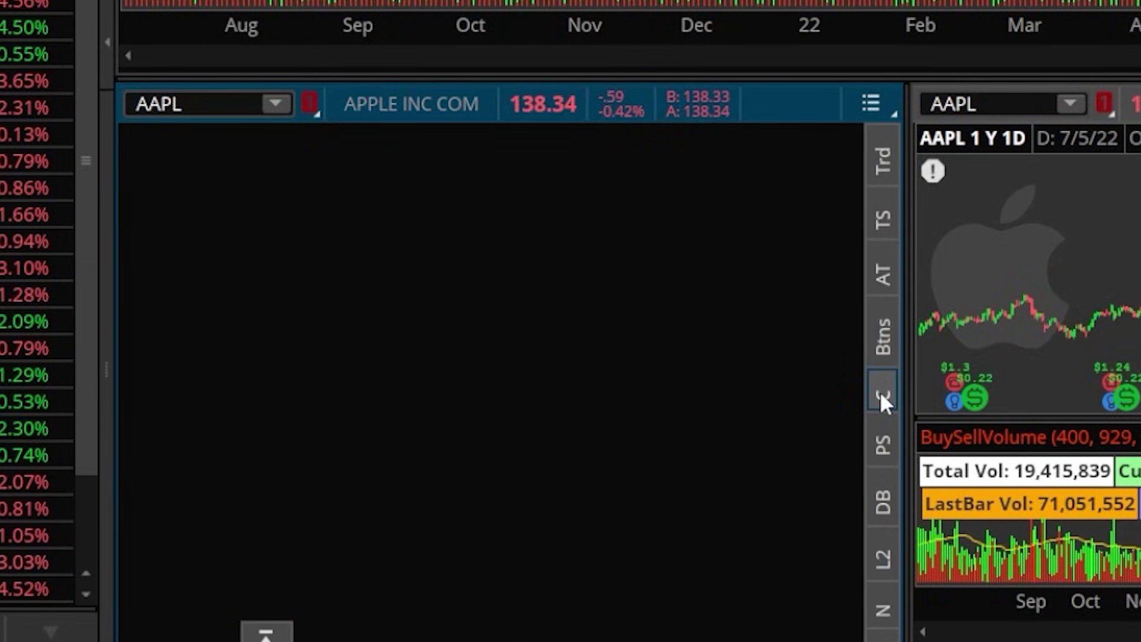
left_click(883, 559)
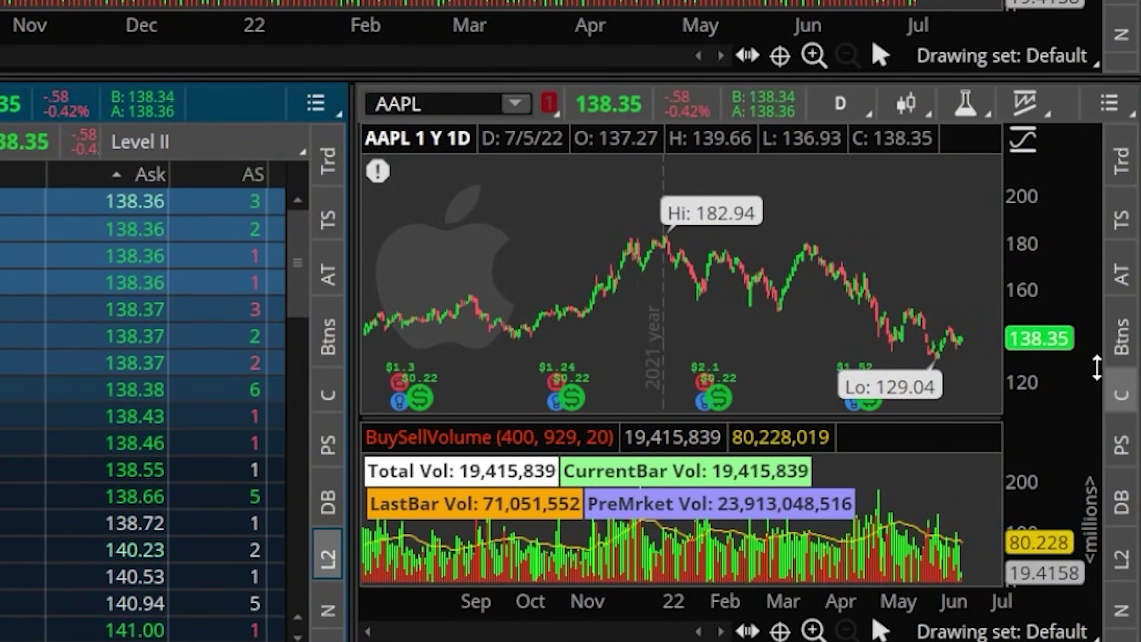
left_click(1123, 393)
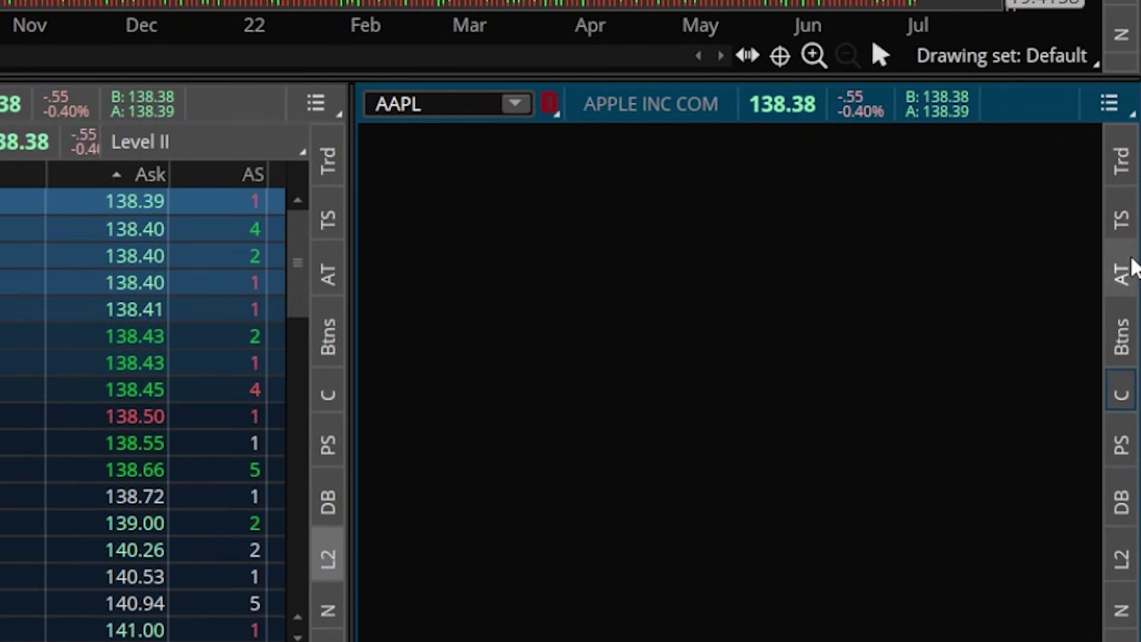
left_click(1130, 229)
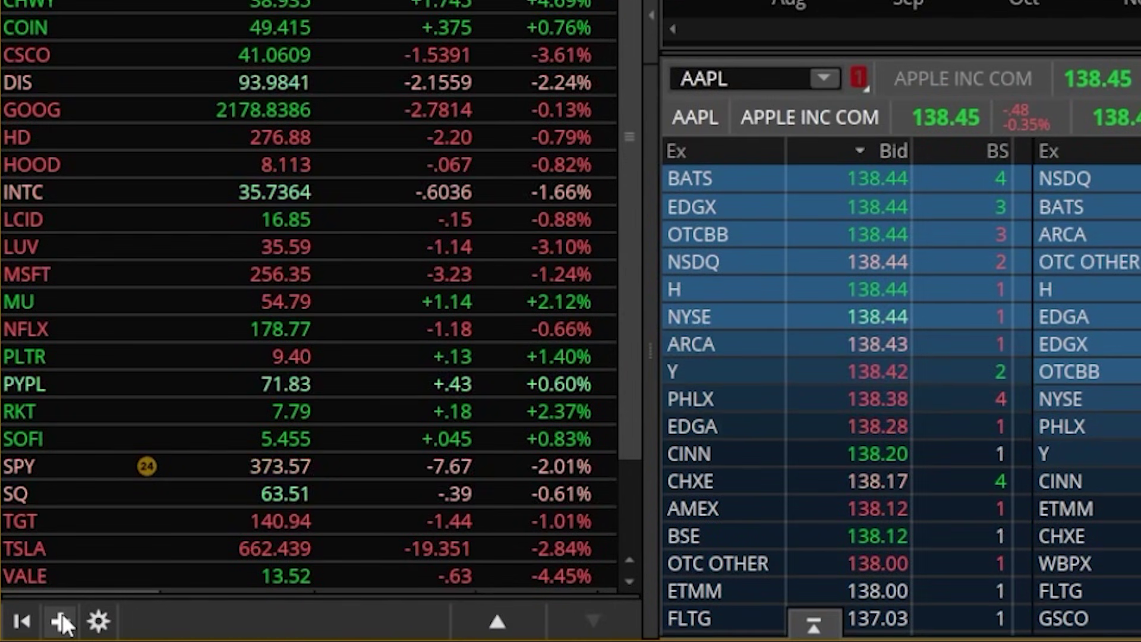
- Add a Level II gadget and a Times And Sales gadget below the watchlist
left_click(62, 618)
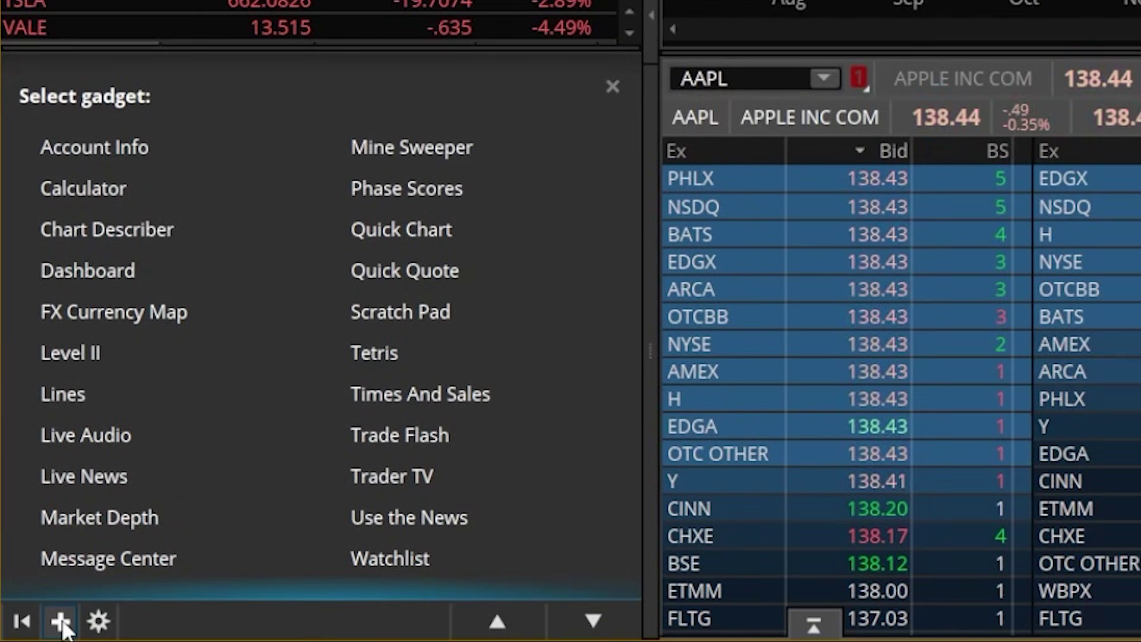
left_click(94, 361)
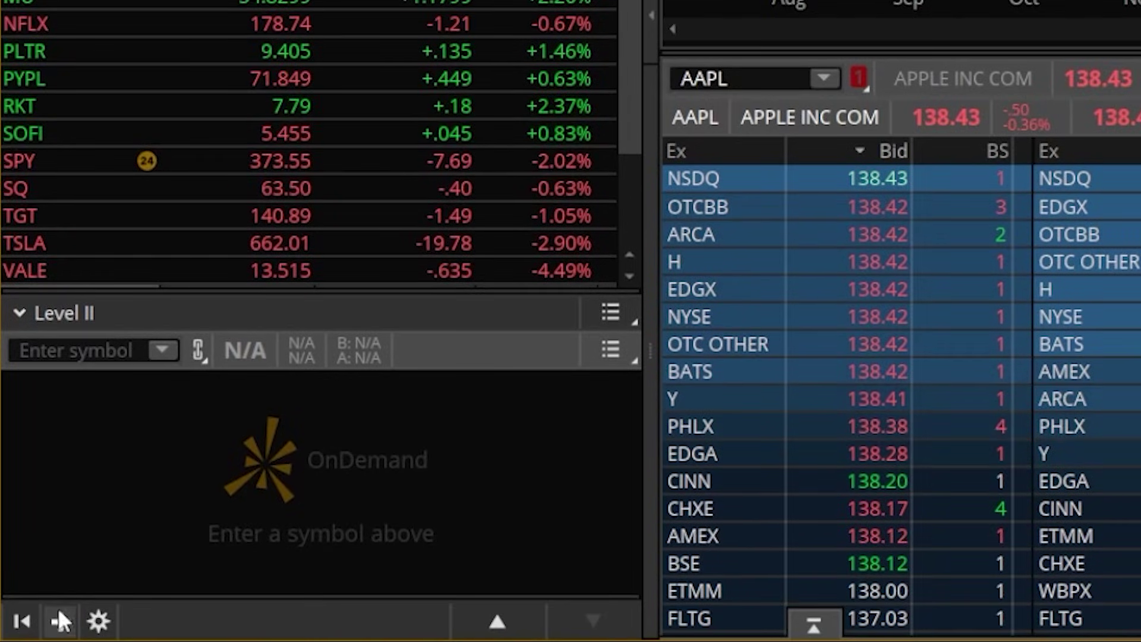
left_click(60, 620)
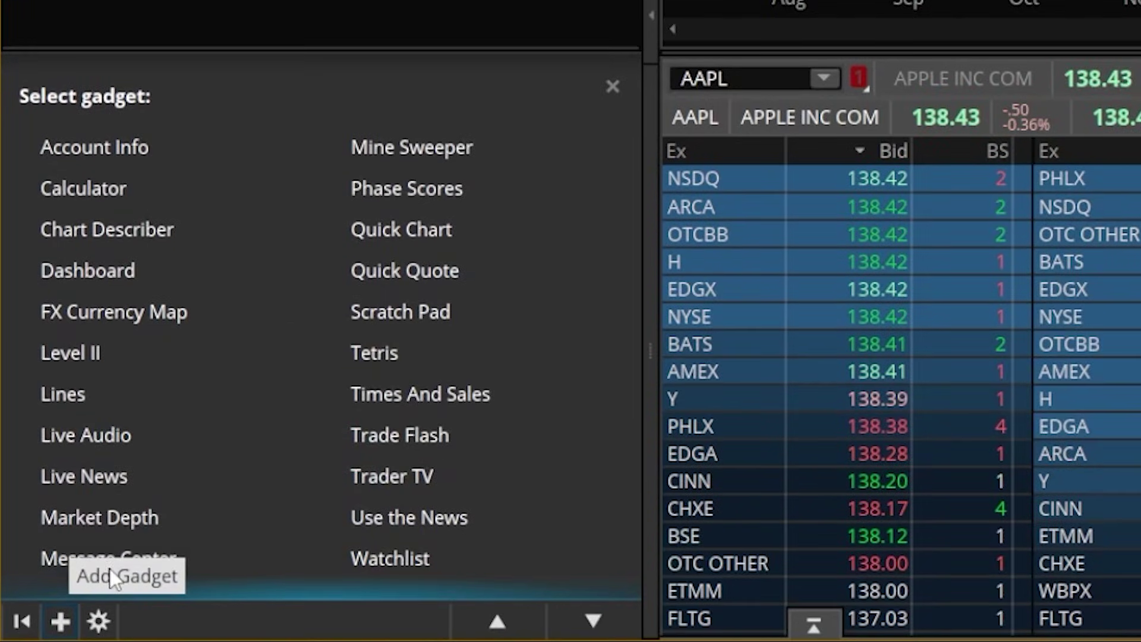
left_click(404, 397)
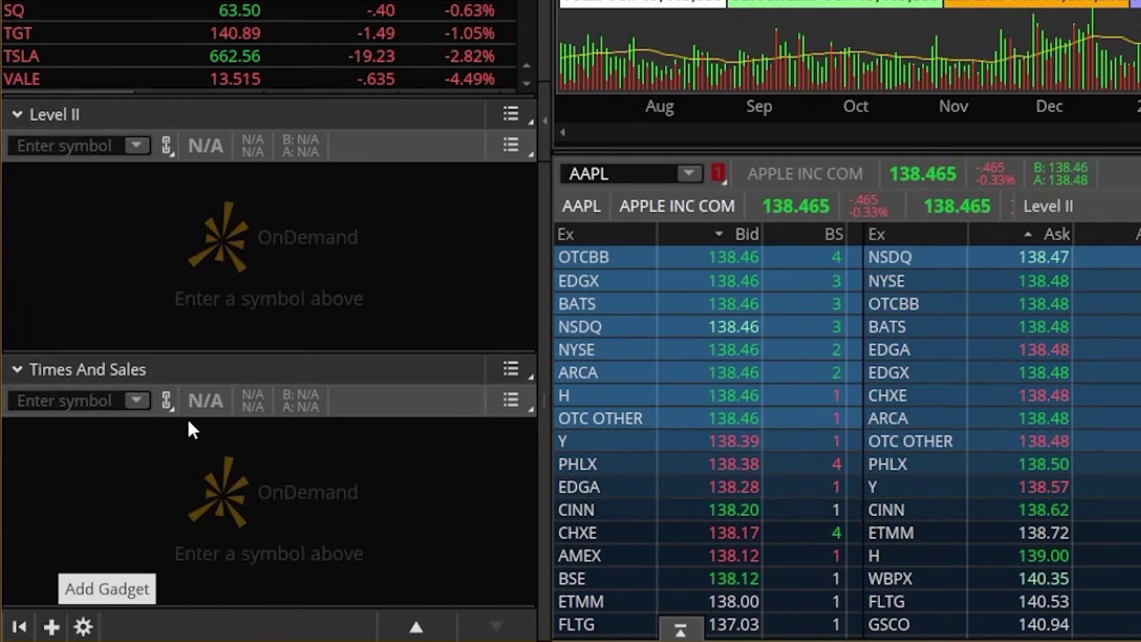
- Link the Times And Sales and Level II gadgets below the watchlist to the Red symbol group
left_click(168, 400)
left_click(158, 87)
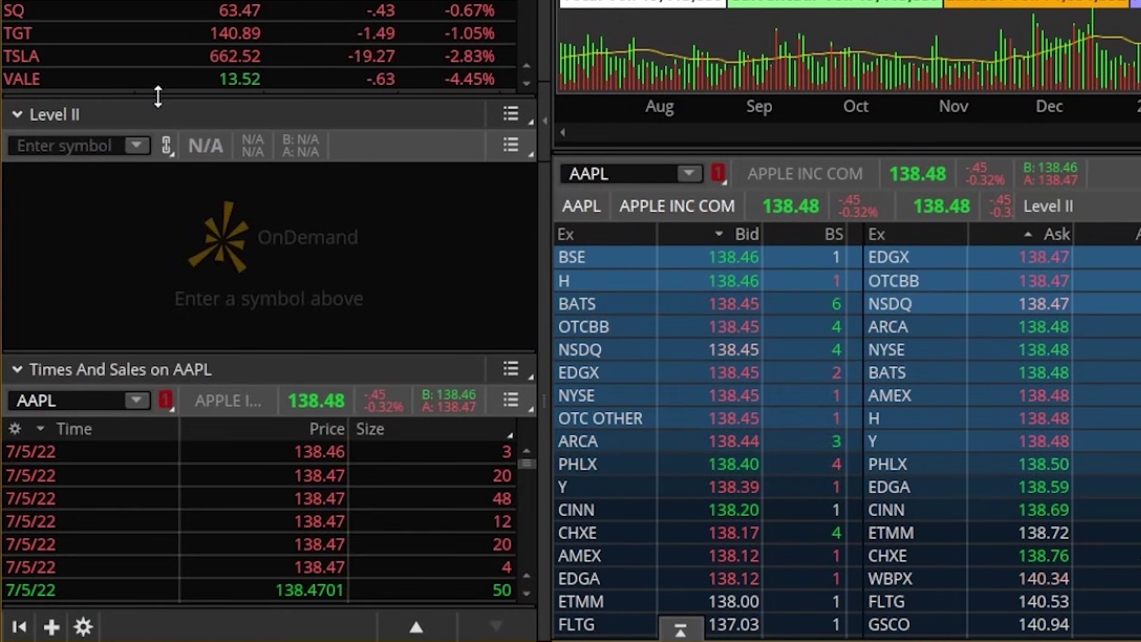
left_click(167, 145)
left_click(150, 224)
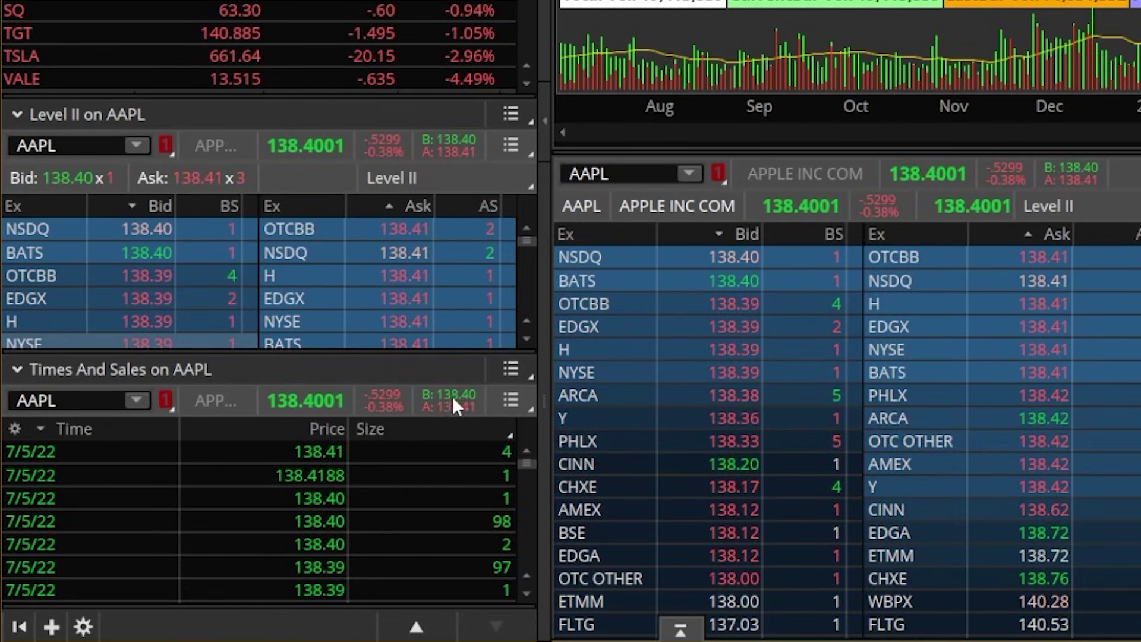
- Remove the Times And Sales and Level II gadgets from below the watchlist
left_click(509, 370)
left_click(494, 496)
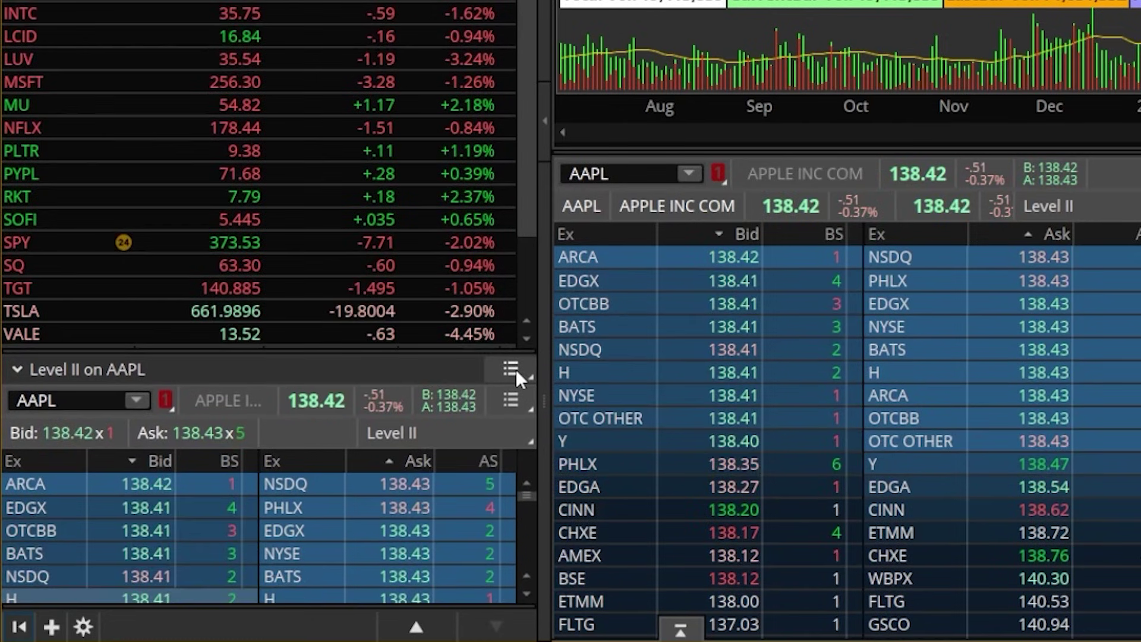
left_click(512, 370)
left_click(498, 493)
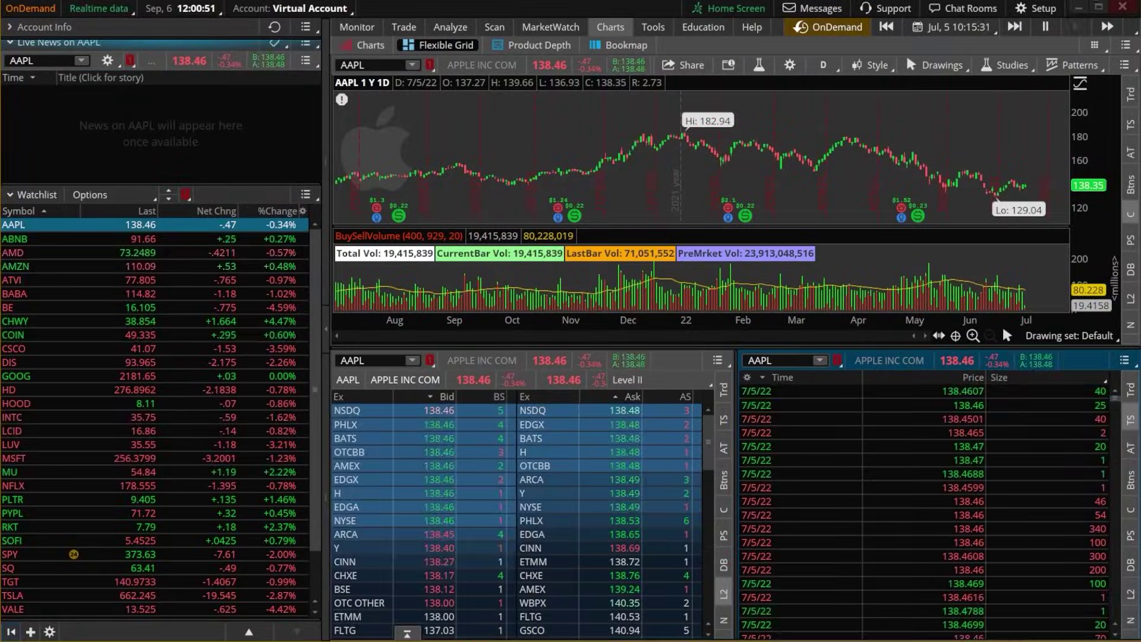
- Pause the OnDemand playback and apply a custom size filter with a minimum of 100 to the AAPL Time and Sales list
left_click(1050, 27)
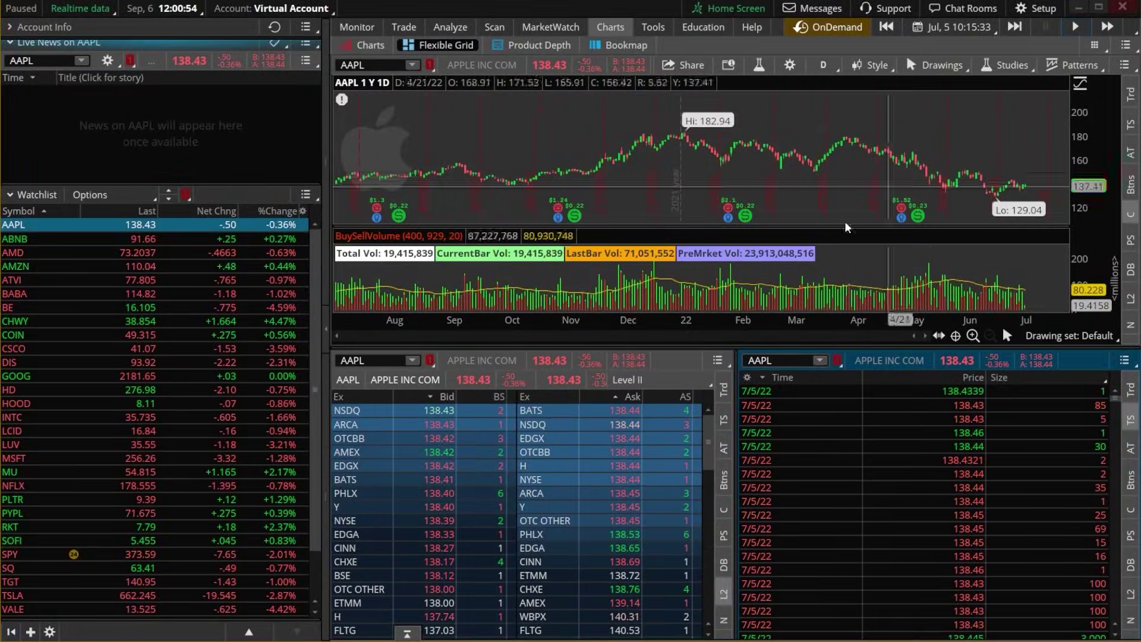
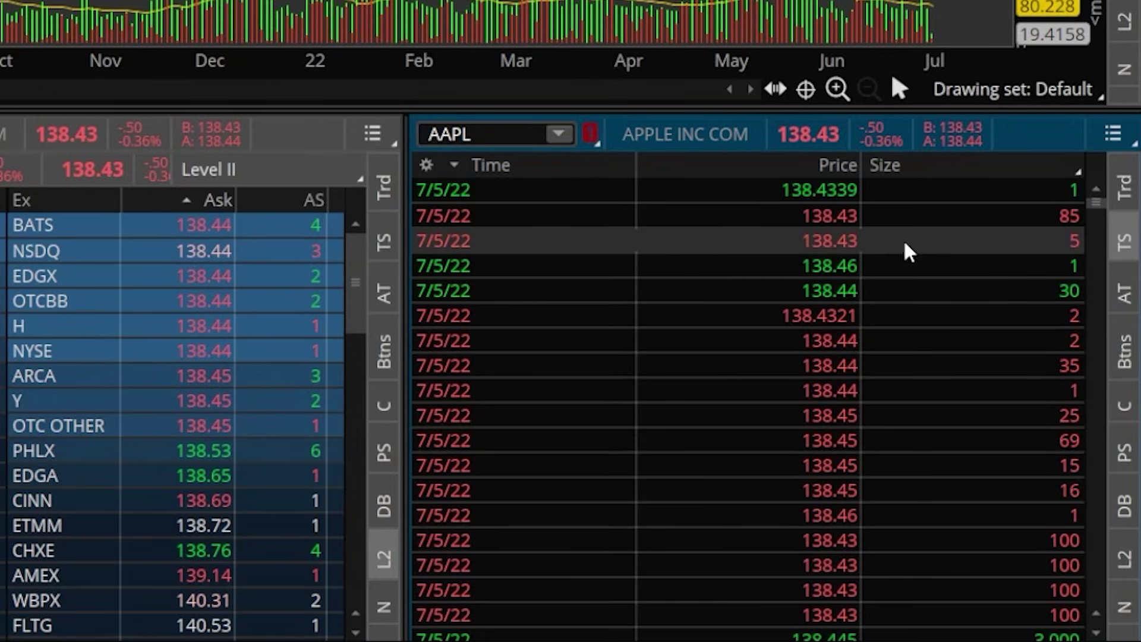
left_click(1020, 173)
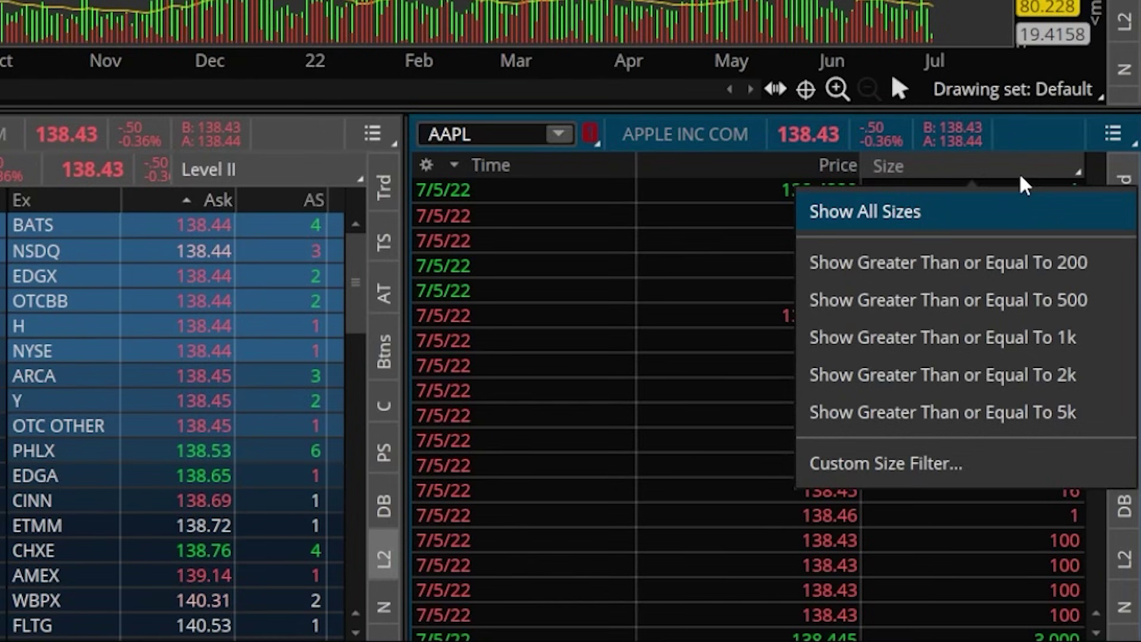
left_click(881, 470)
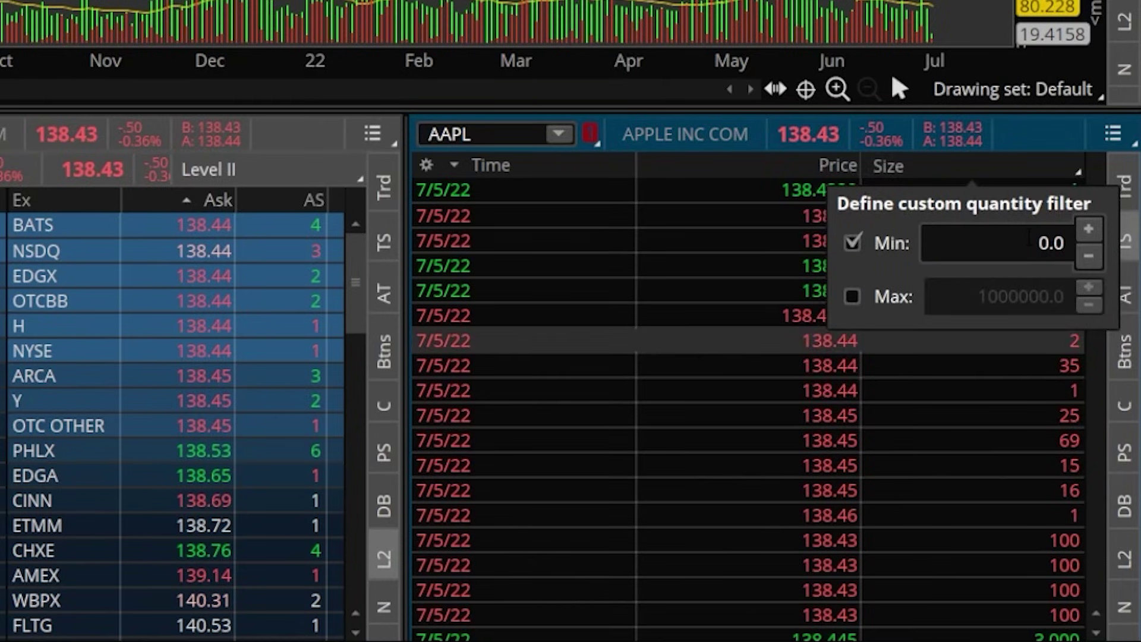
left_click(1097, 241)
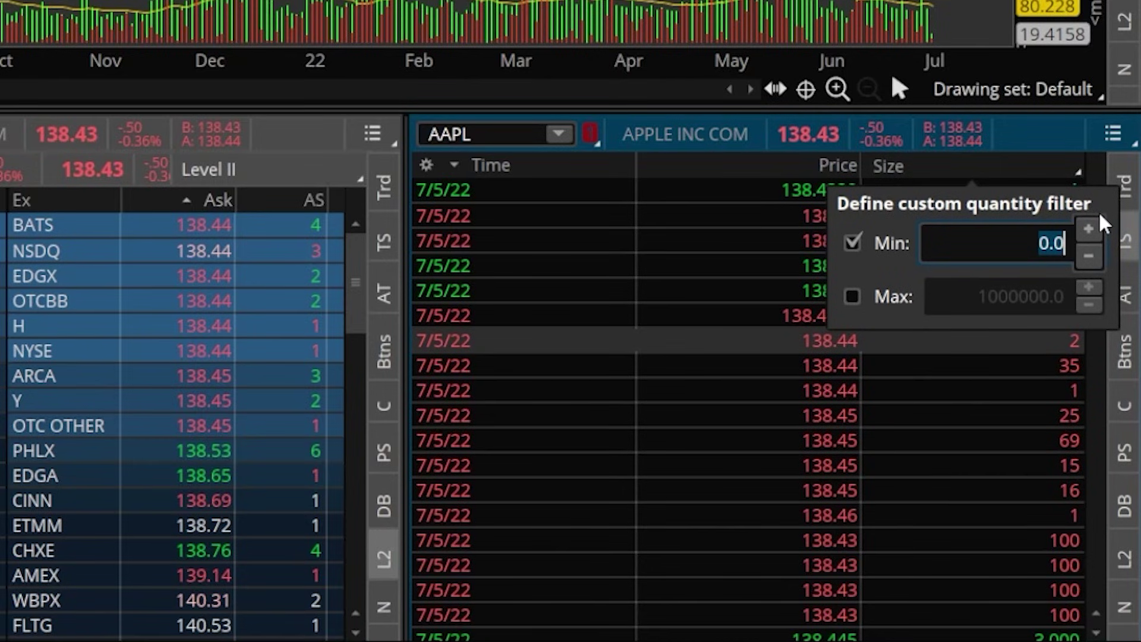
type("100")
key("Return")
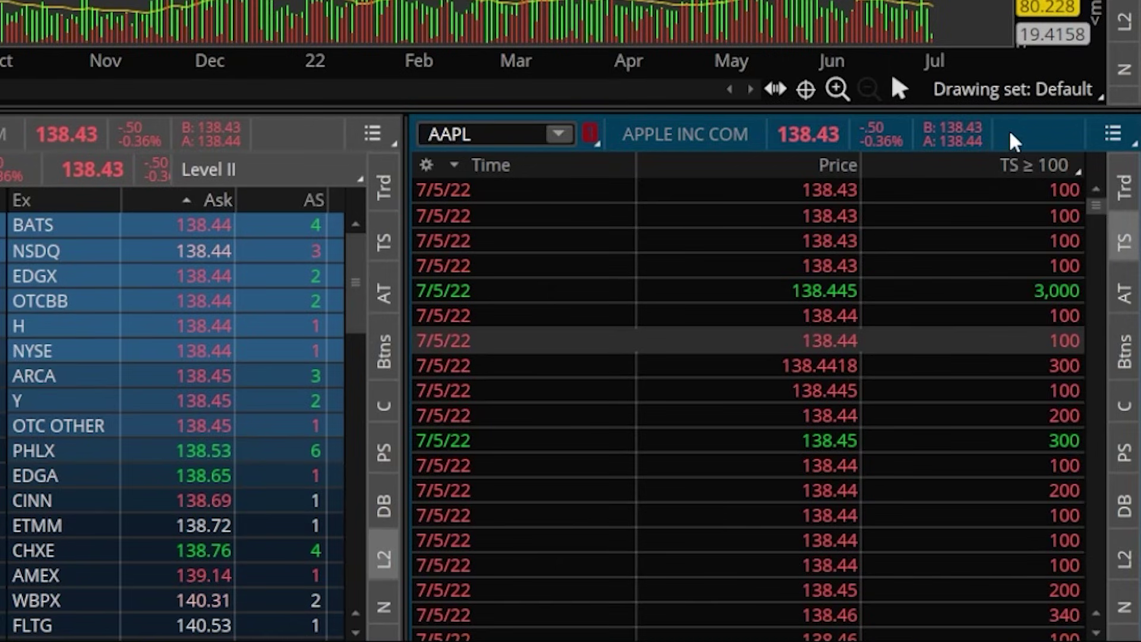